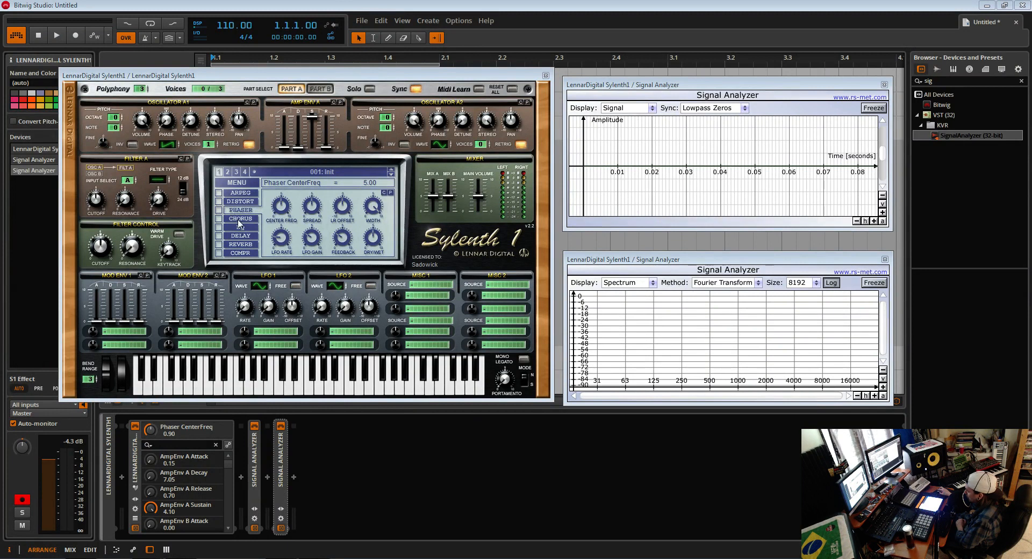
Turn on the synth's phaser effect, adjust its feedback and set its LFO rate to 8/1D.
{"action": "left_click", "coordinate": [238, 209]}
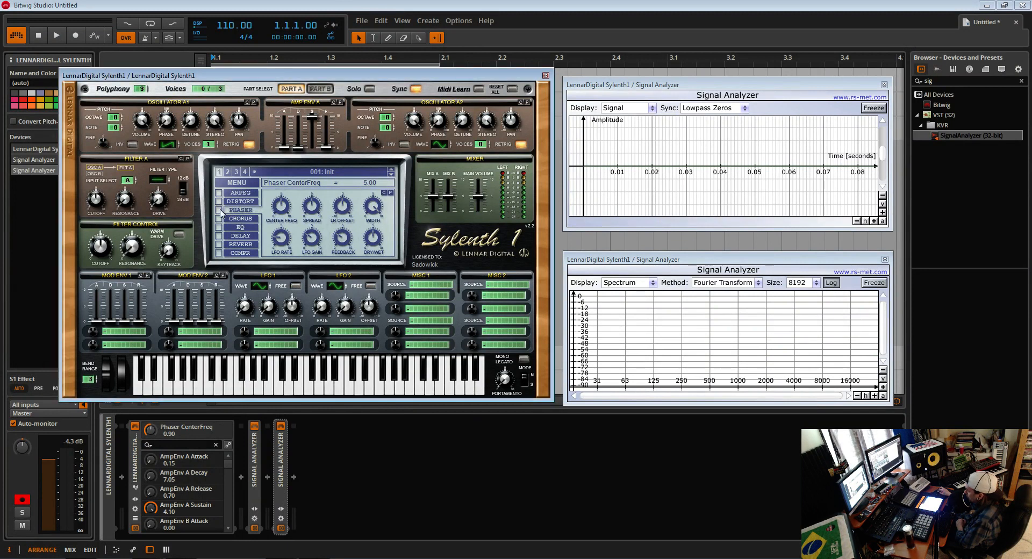
{"action": "left_click", "coordinate": [219, 210]}
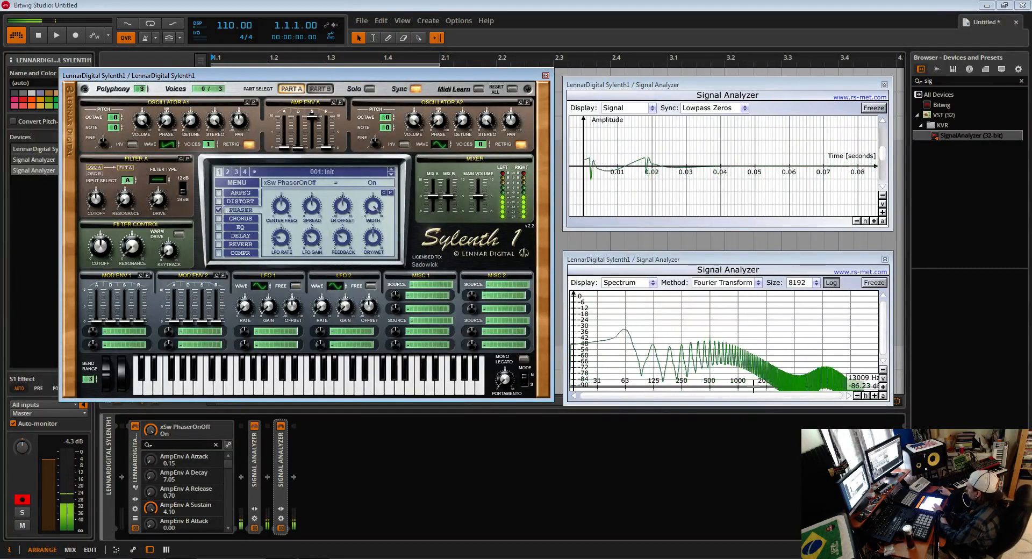
{"action": "left_click_drag", "start_coordinate": [343, 239], "coordinate": [364, 187]}
{"action": "left_click", "coordinate": [284, 240]}
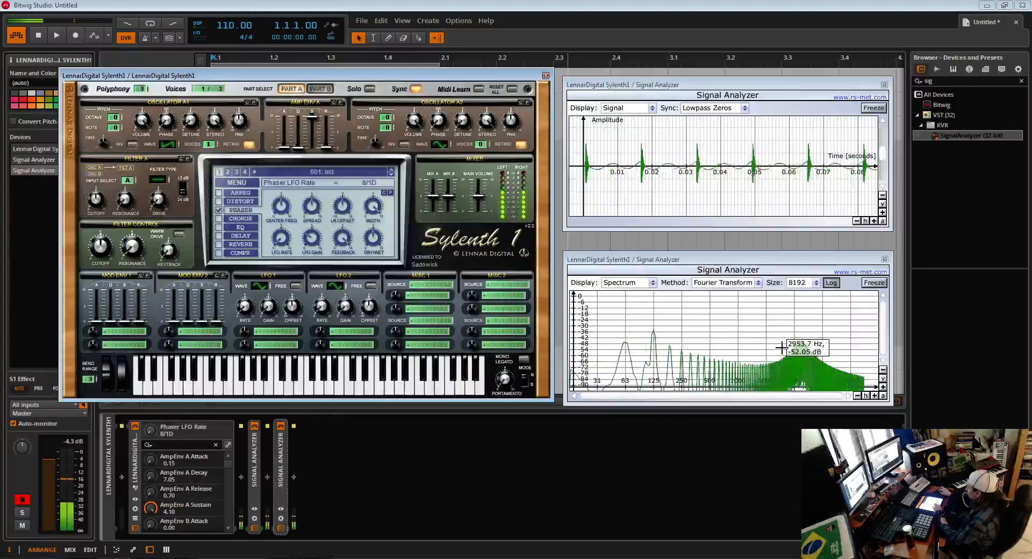
Adjust the phaser's feedback and LFO gain, and set its center frequency to 7.19.
{"action": "left_click", "coordinate": [289, 211]}
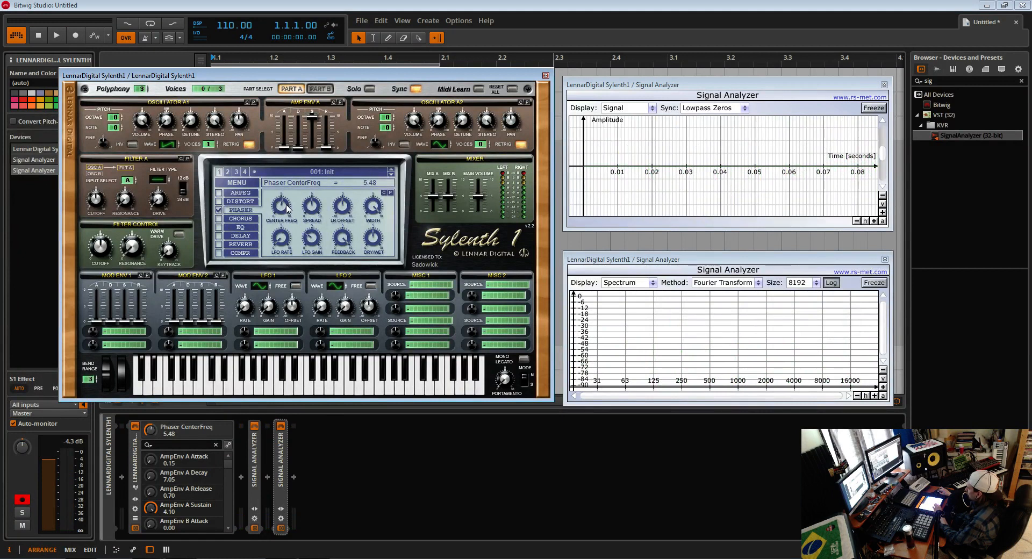
{"action": "left_click_drag", "start_coordinate": [285, 210], "coordinate": [282, 243]}
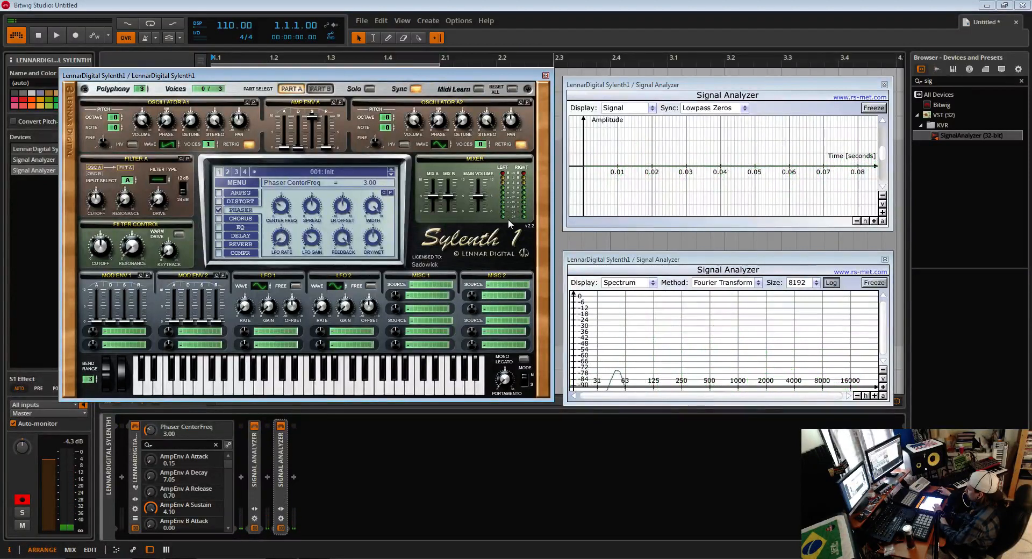
{"action": "left_click_drag", "start_coordinate": [346, 237], "coordinate": [354, 269]}
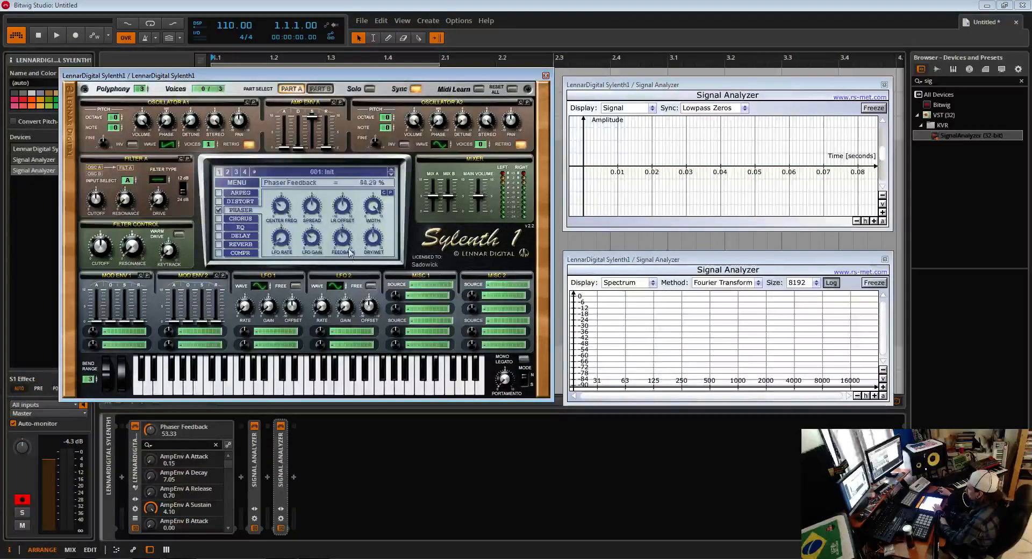
{"action": "left_click", "coordinate": [280, 209]}
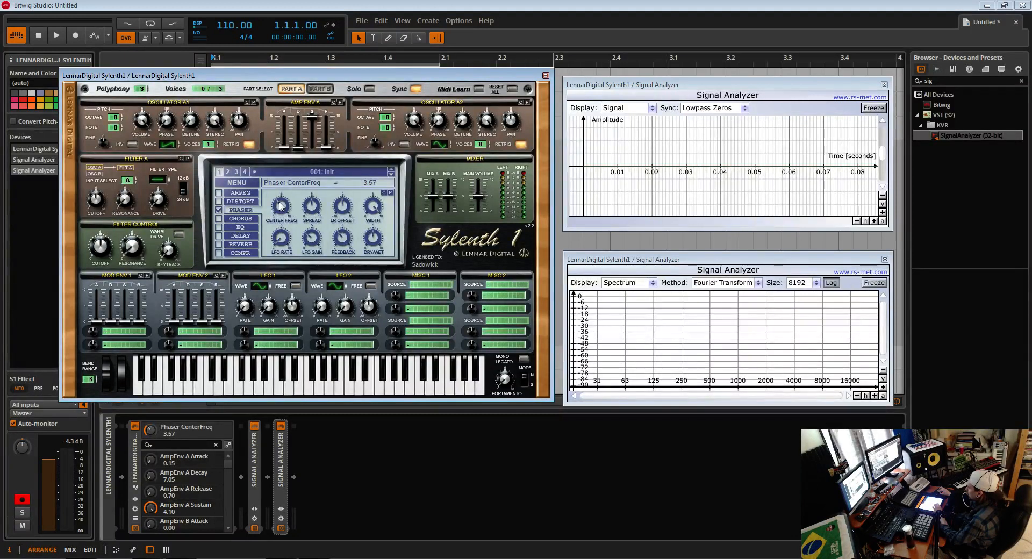
{"action": "left_click_drag", "start_coordinate": [312, 238], "coordinate": [317, 336]}
{"action": "left_click_drag", "start_coordinate": [282, 209], "coordinate": [317, 194]}
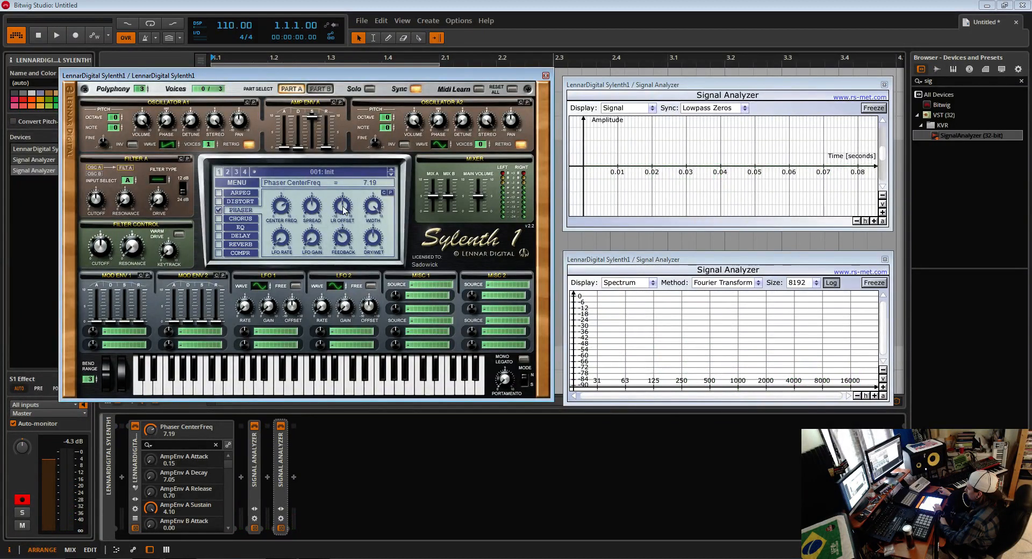
Set the phaser's LR offset to 3.90, and freeze and release the spectrum analyzer display to compare both channels.
{"action": "left_click_drag", "start_coordinate": [341, 207], "coordinate": [345, 190]}
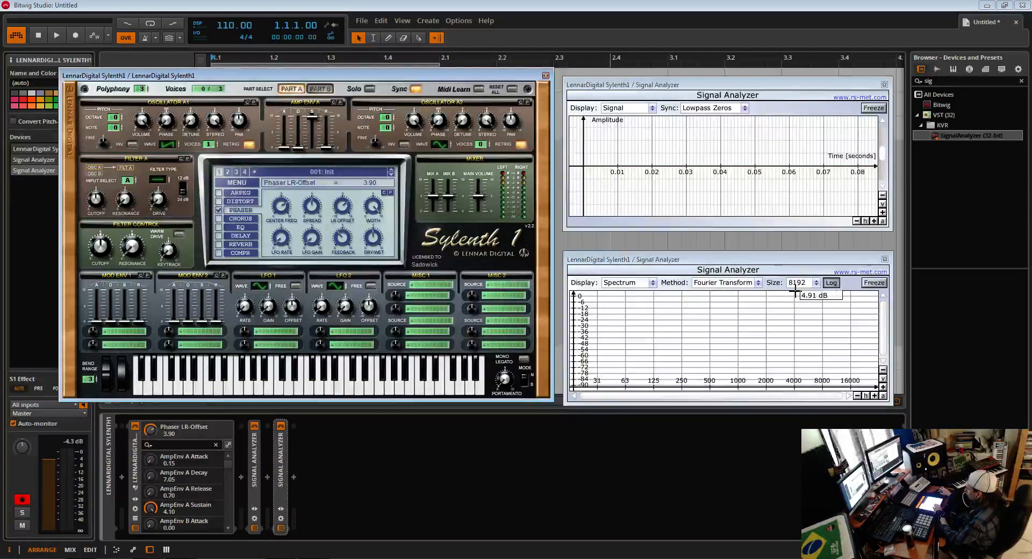
{"action": "left_click", "coordinate": [874, 285]}
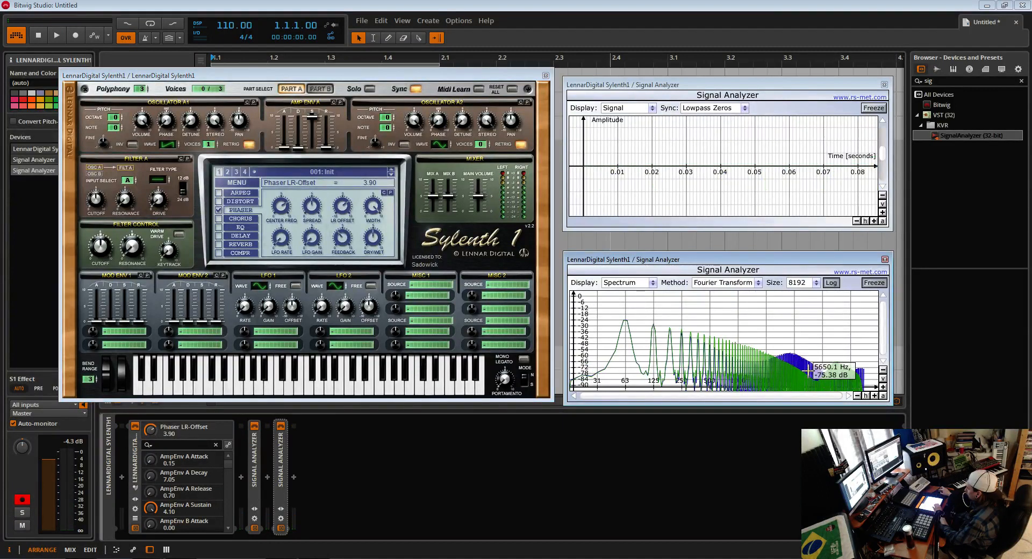
{"action": "left_click", "coordinate": [867, 286]}
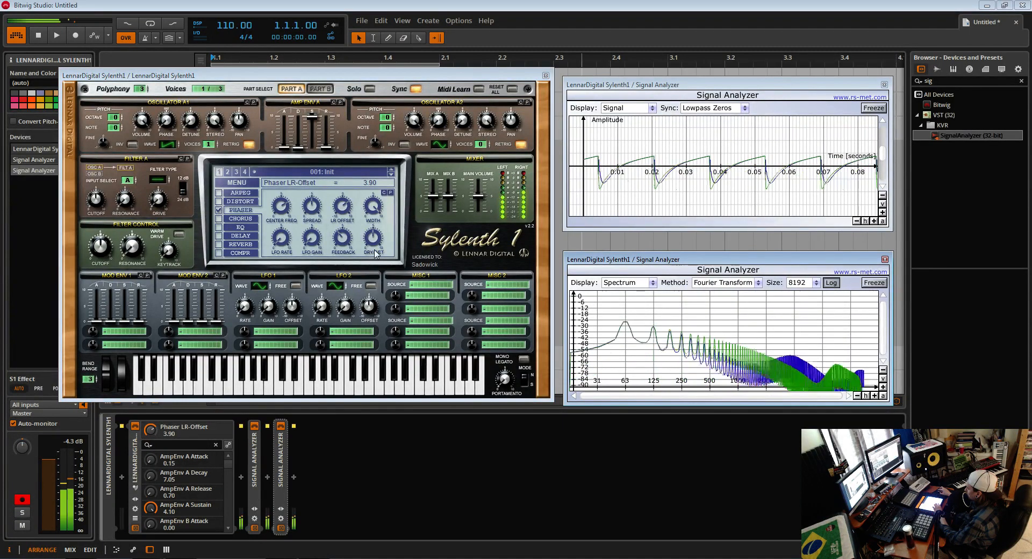
Set the phaser's spread to 4.19, and sweep its width down to 0% and back up to 100%.
{"action": "left_click", "coordinate": [319, 203]}
{"action": "left_click_drag", "start_coordinate": [319, 203], "coordinate": [324, 273]}
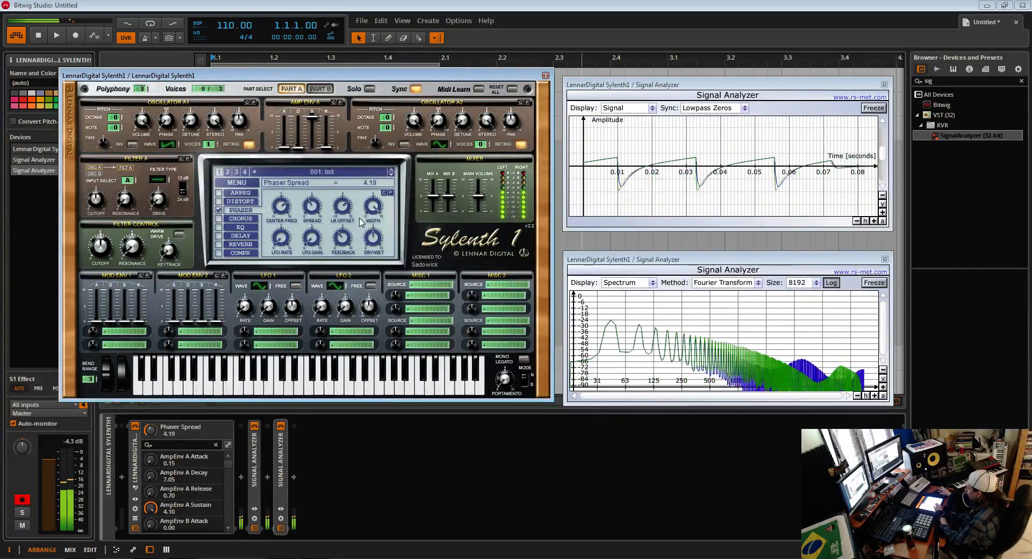
{"action": "left_click_drag", "start_coordinate": [376, 207], "coordinate": [392, 394]}
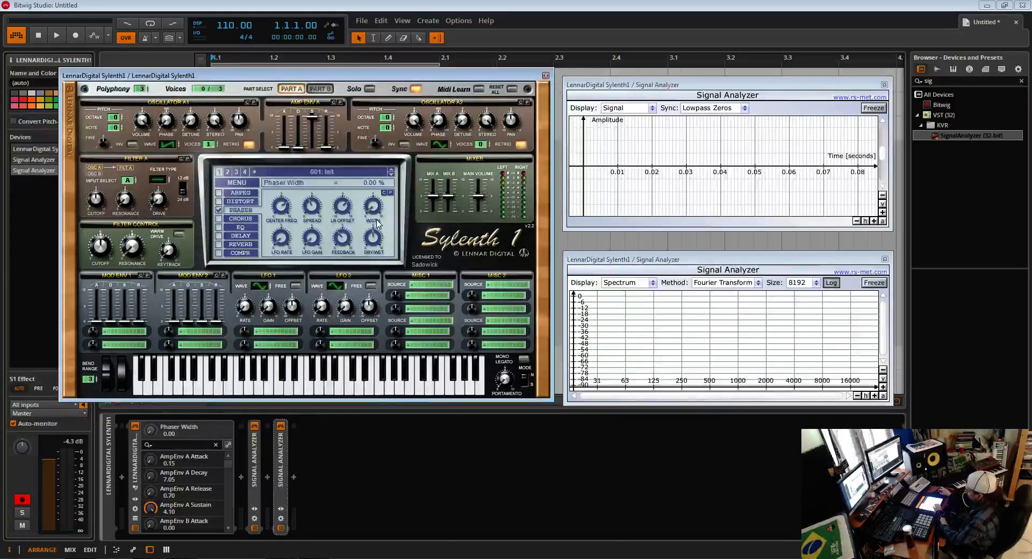
{"action": "left_click_drag", "start_coordinate": [370, 213], "coordinate": [387, 107]}
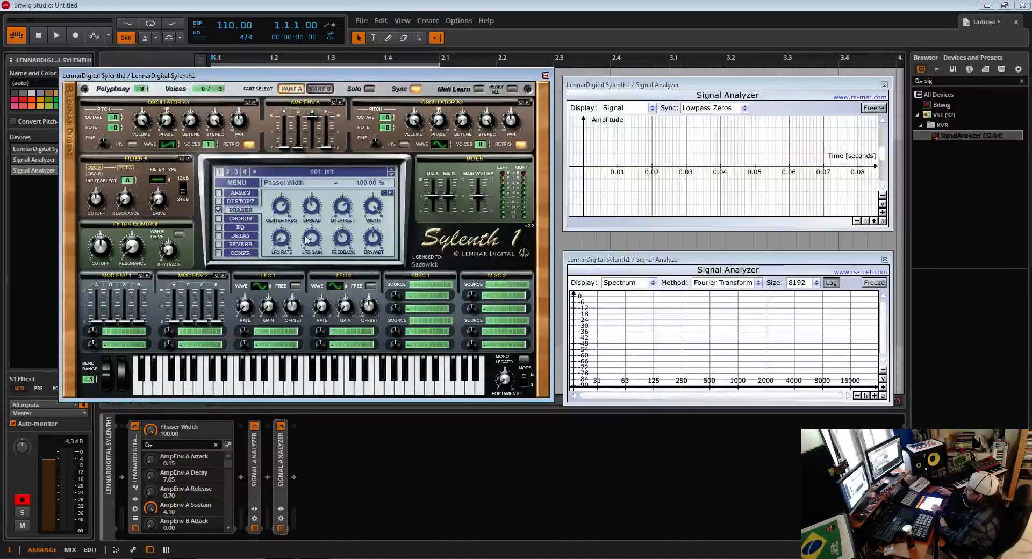
Set the phaser's LFO rate to 1/1D, adjust its feedback and set its dry/wet mix to 37.62%.
{"action": "left_click_drag", "start_coordinate": [313, 246], "coordinate": [287, 267]}
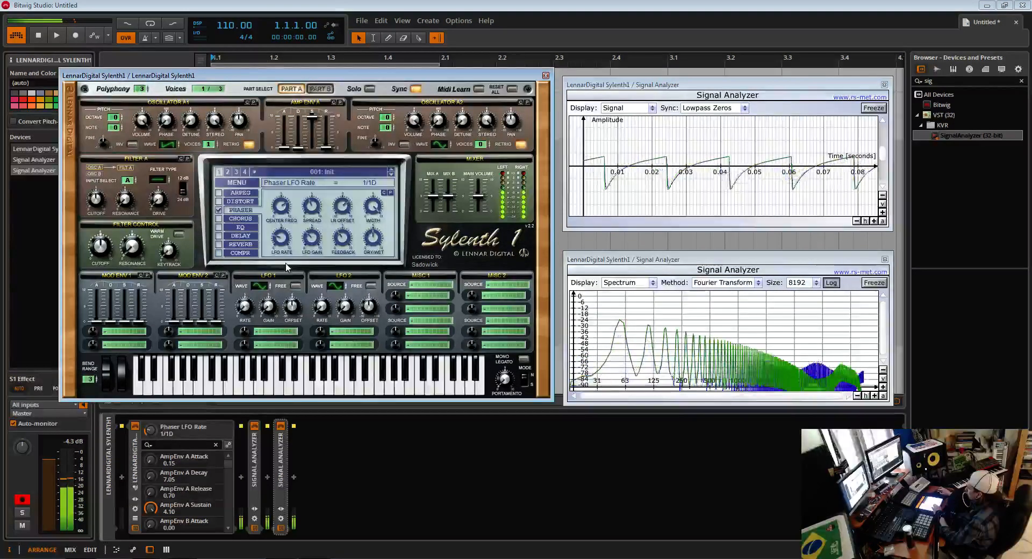
{"action": "left_click", "coordinate": [342, 243]}
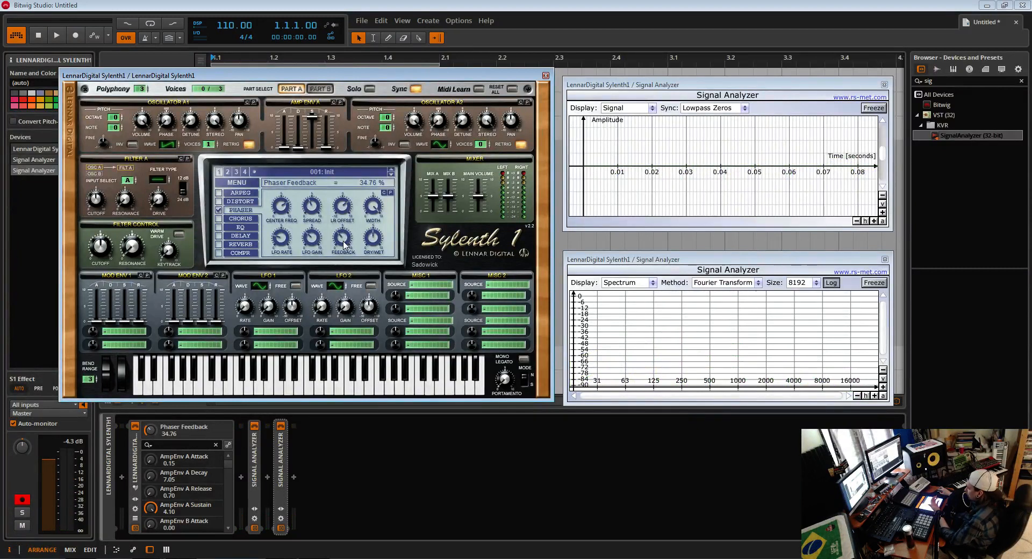
{"action": "mouse_move", "coordinate": [343, 243]}
{"action": "left_mouse_down"}
{"action": "mouse_move", "coordinate": [347, 251]}
{"action": "mouse_move", "coordinate": [377, 214]}
{"action": "mouse_move", "coordinate": [375, 229]}
{"action": "left_mouse_up"}
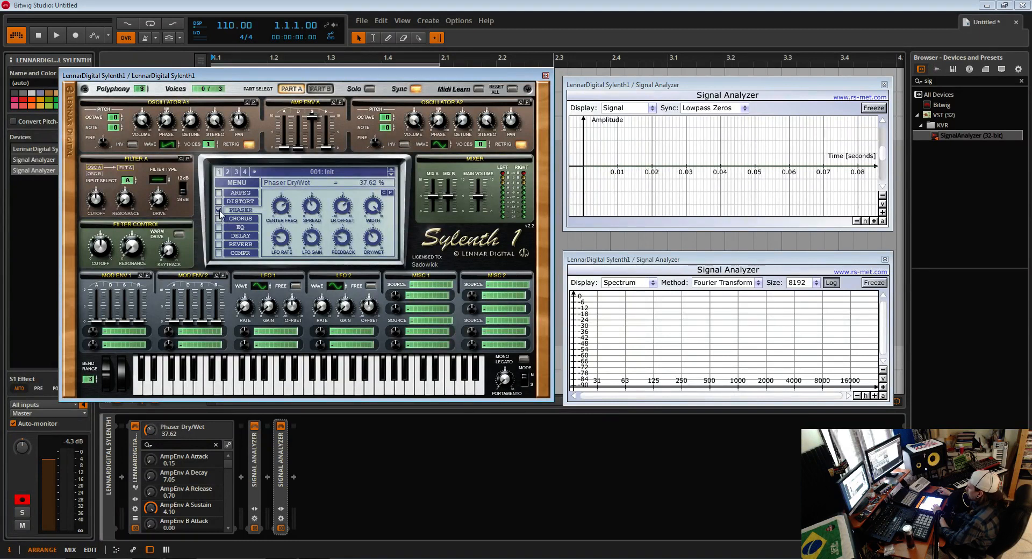
Switch off the phaser and turn on the chorus with its dry/wet mix at 48.57%.
{"action": "left_click", "coordinate": [218, 210]}
{"action": "left_click", "coordinate": [218, 218]}
{"action": "left_click", "coordinate": [248, 221]}
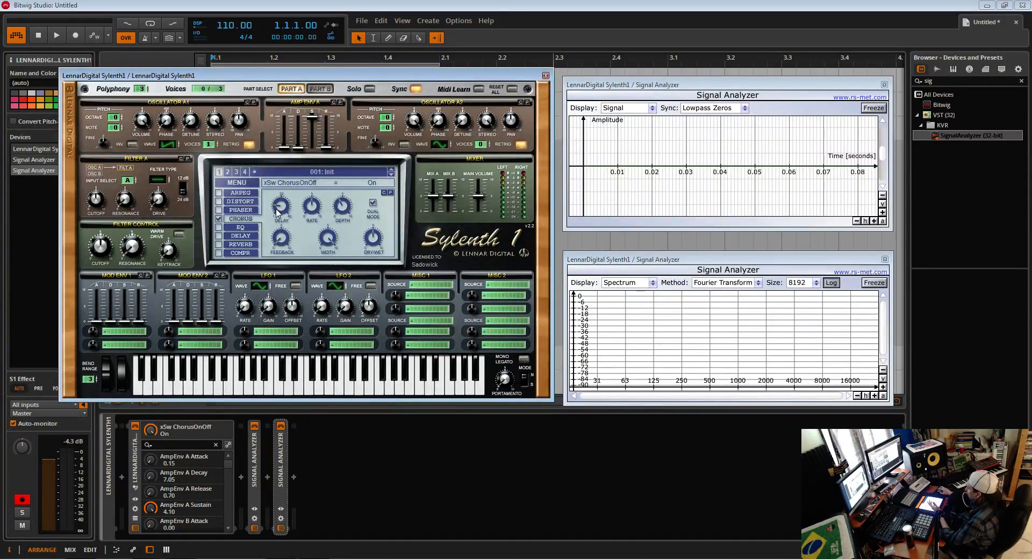
{"action": "left_click_drag", "start_coordinate": [375, 241], "coordinate": [359, 382]}
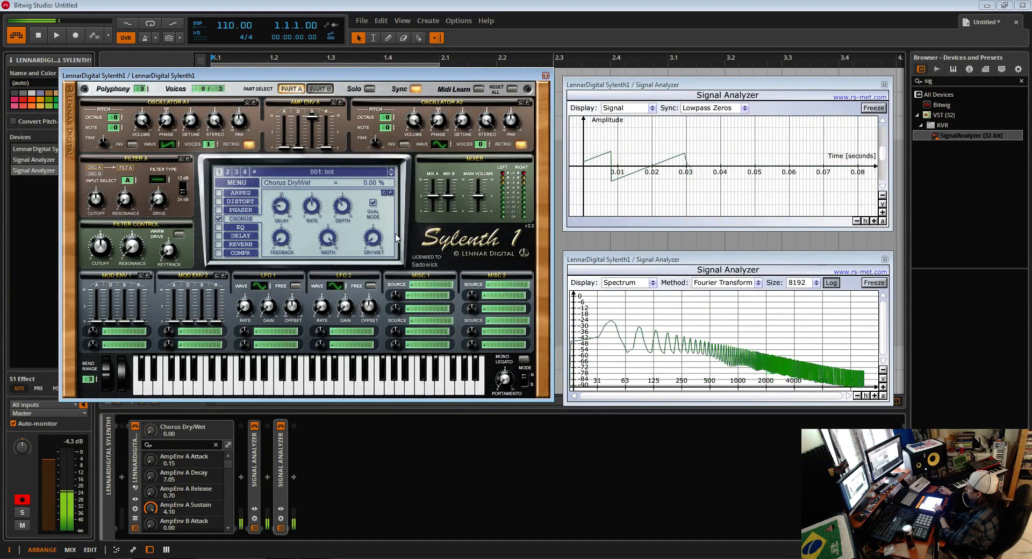
{"action": "left_click_drag", "start_coordinate": [375, 240], "coordinate": [376, 189]}
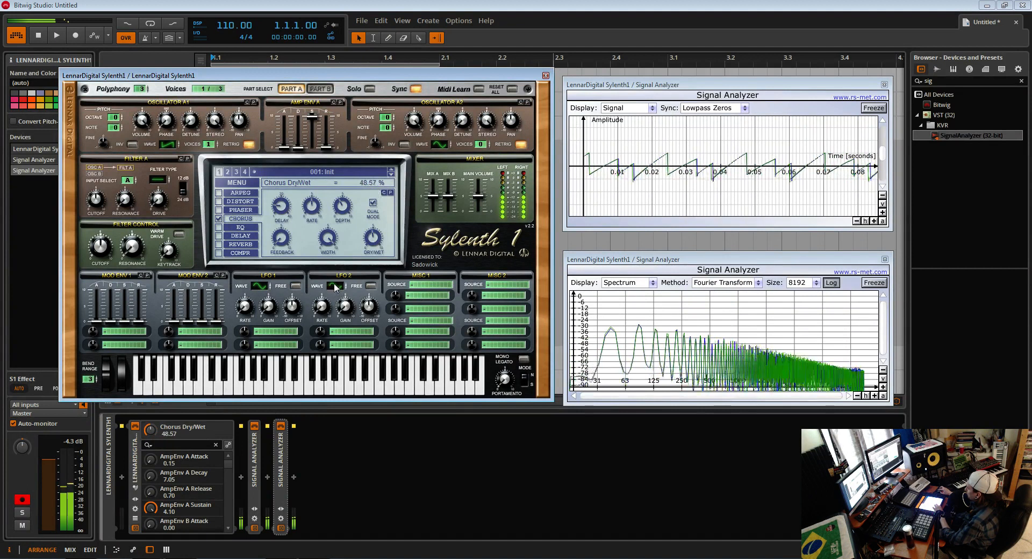
Set the chorus rate to 1.30 Hz and its depth to 60.95%, with the mode on Dual.
{"action": "left_click_drag", "start_coordinate": [315, 208], "coordinate": [320, 228]}
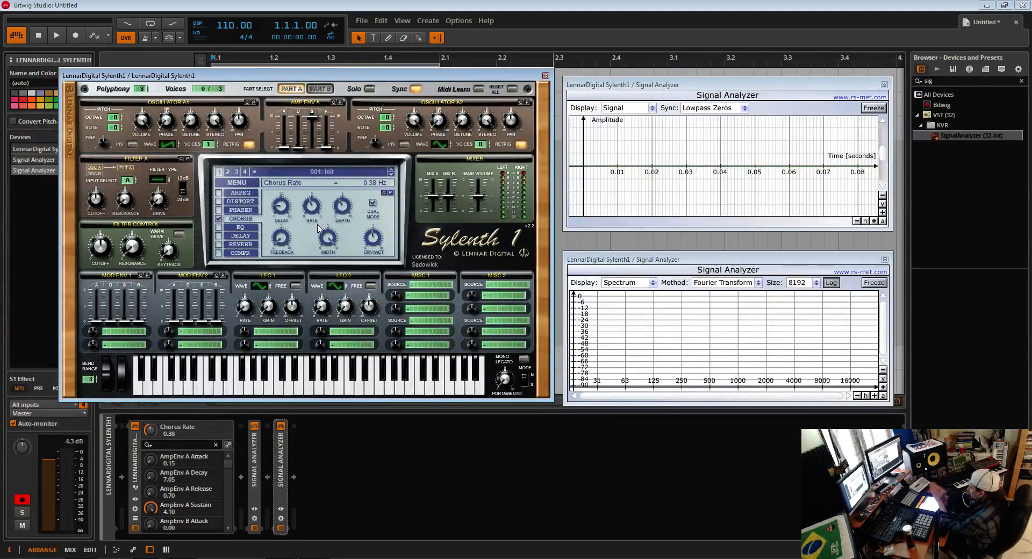
{"action": "left_click_drag", "start_coordinate": [318, 228], "coordinate": [298, 220]}
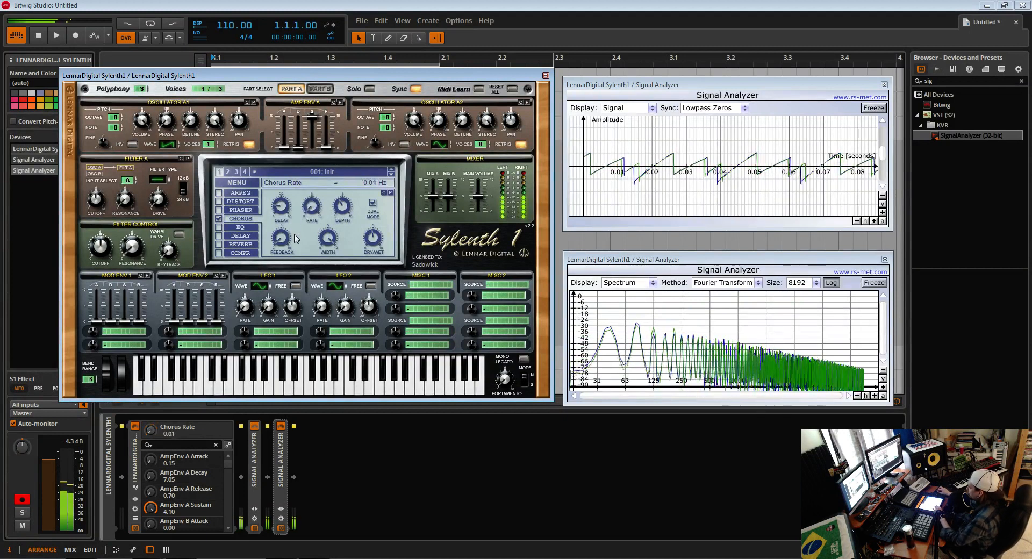
{"action": "left_click_drag", "start_coordinate": [313, 210], "coordinate": [313, 158]}
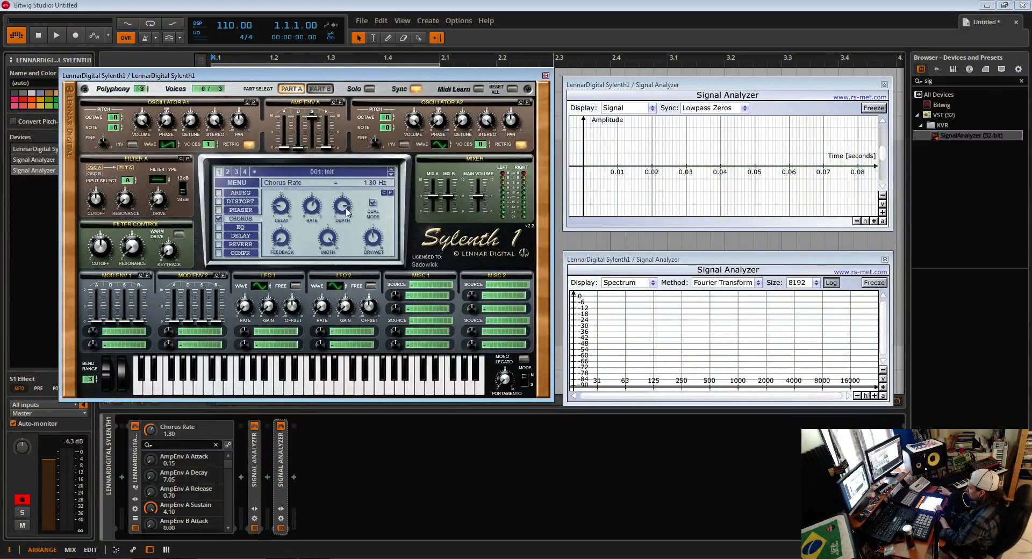
{"action": "left_click_drag", "start_coordinate": [345, 209], "coordinate": [343, 230]}
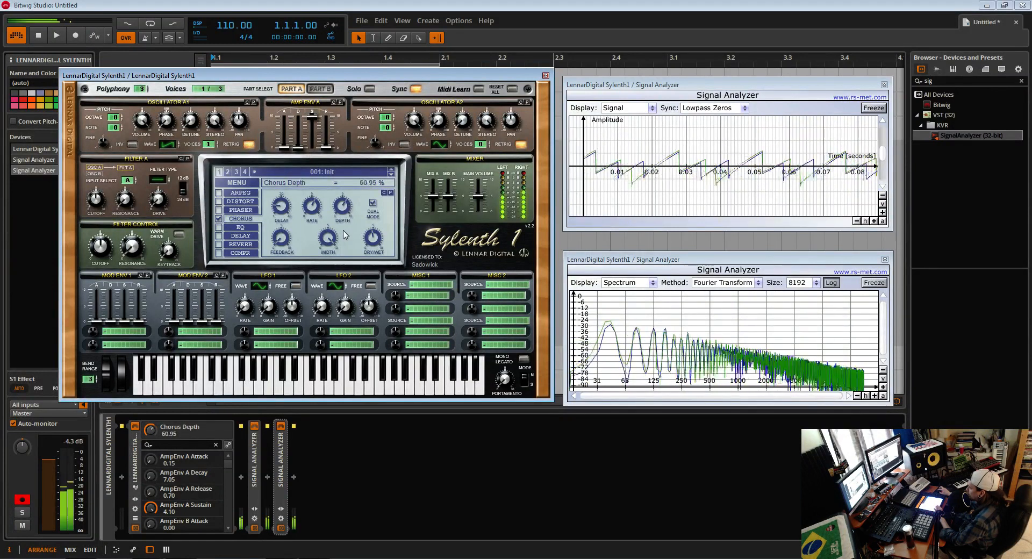
{"action": "left_click", "coordinate": [373, 203]}
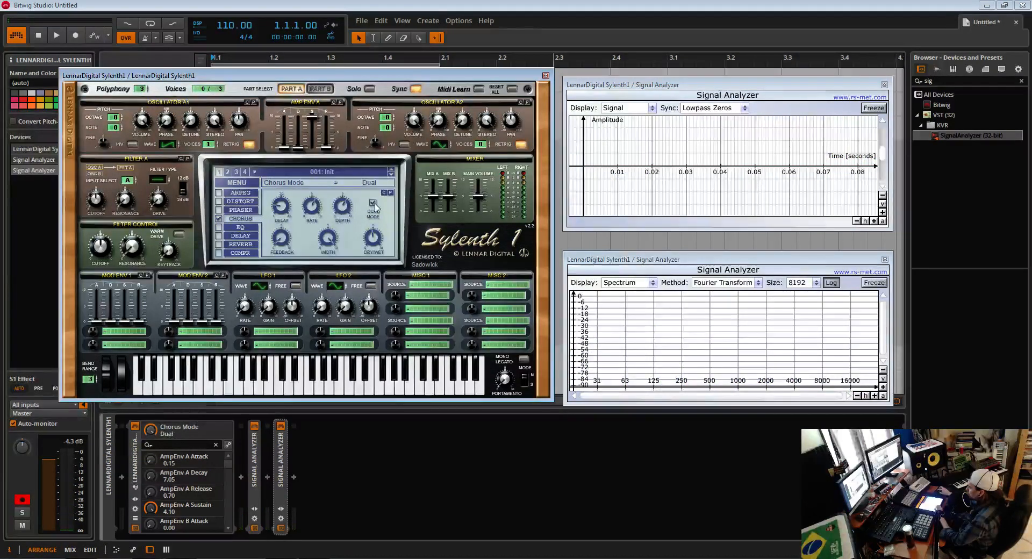
Adjust the chorus delay and feedback, and set its dry/wet mix to 46.19%.
{"action": "left_click_drag", "start_coordinate": [286, 210], "coordinate": [303, 130]}
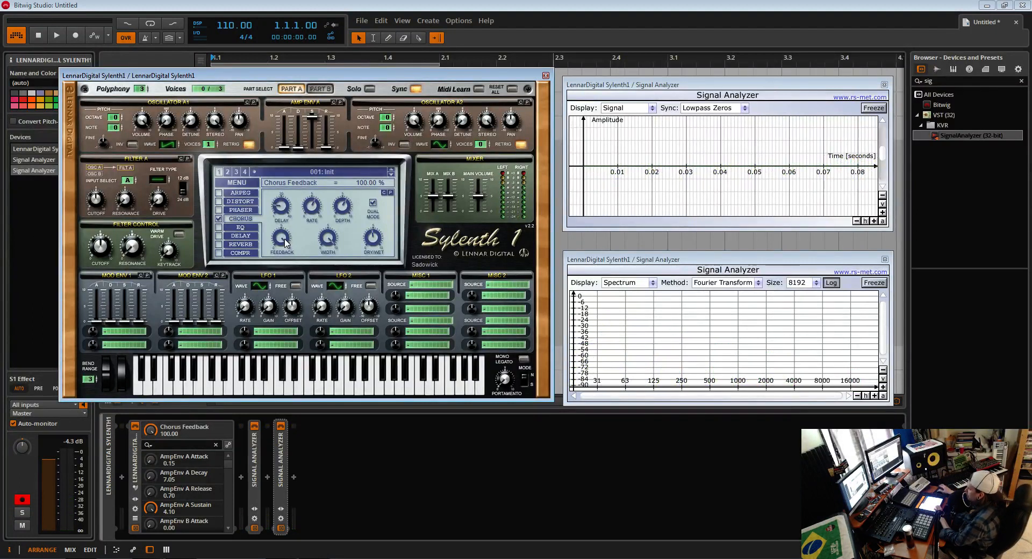
{"action": "left_click", "coordinate": [372, 241]}
{"action": "left_click", "coordinate": [278, 244]}
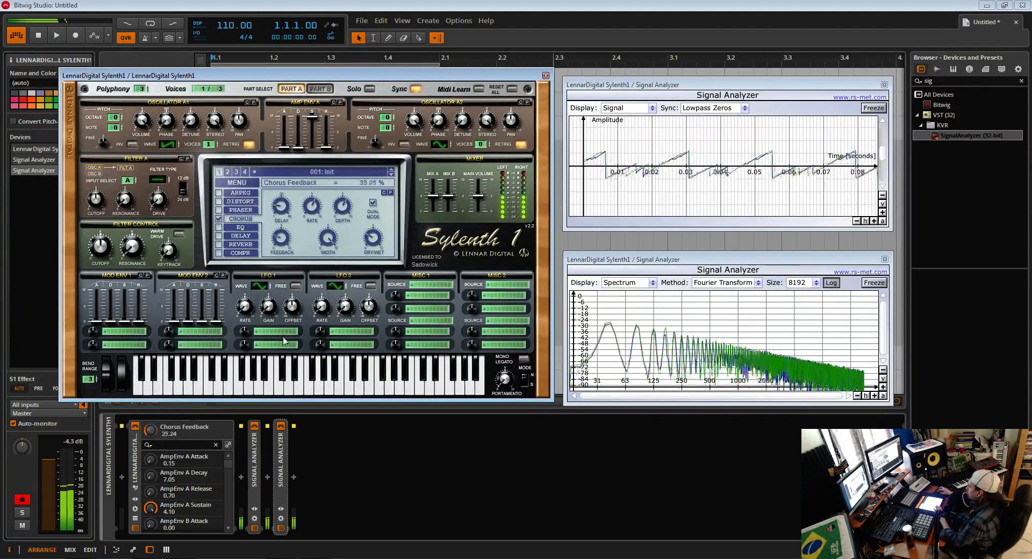
{"action": "left_click_drag", "start_coordinate": [373, 234], "coordinate": [374, 230]}
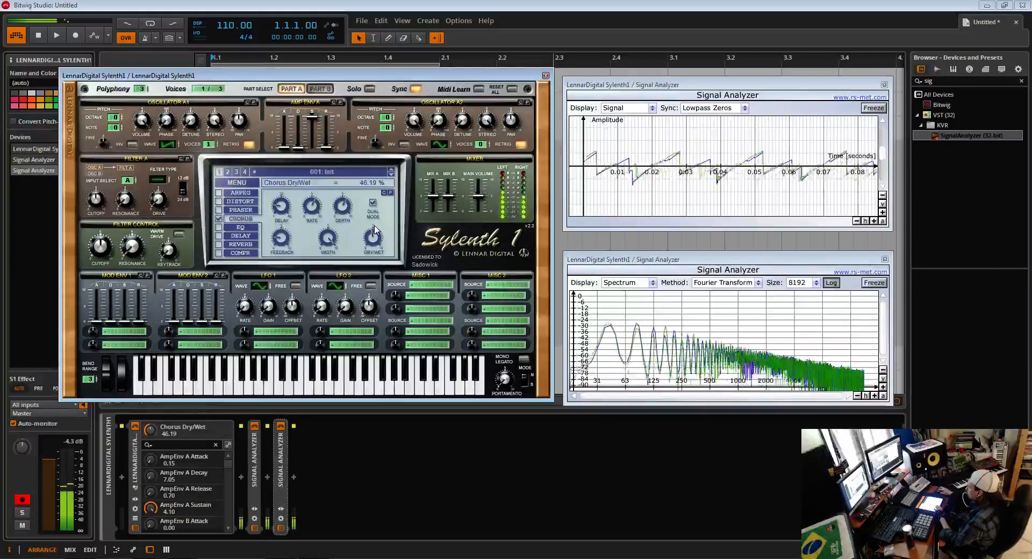
Turn the phaser back on alongside the chorus and set the phaser's dry/wet mix to 17.62%.
{"action": "left_click", "coordinate": [219, 210]}
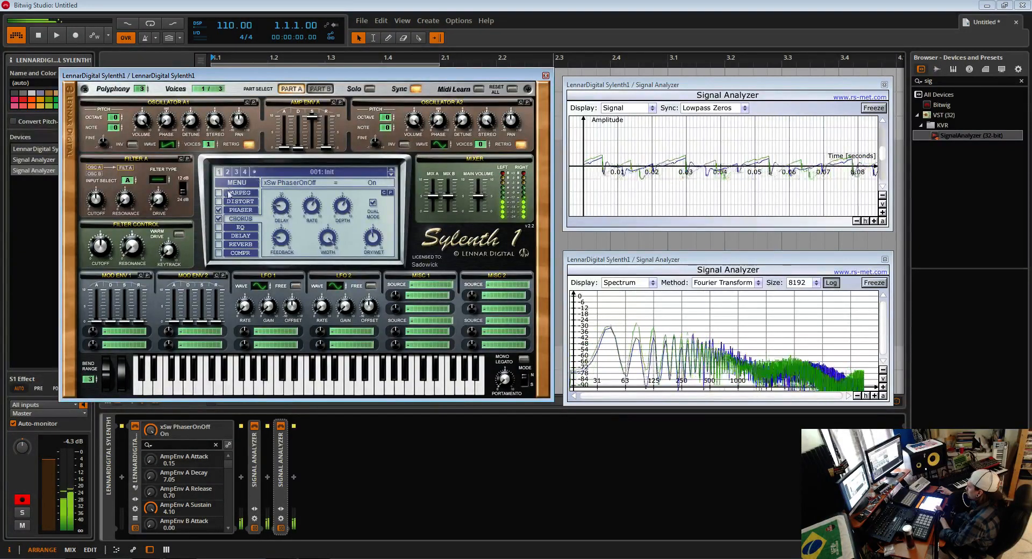
{"action": "left_click", "coordinate": [248, 211]}
{"action": "left_click_drag", "start_coordinate": [372, 240], "coordinate": [373, 261]}
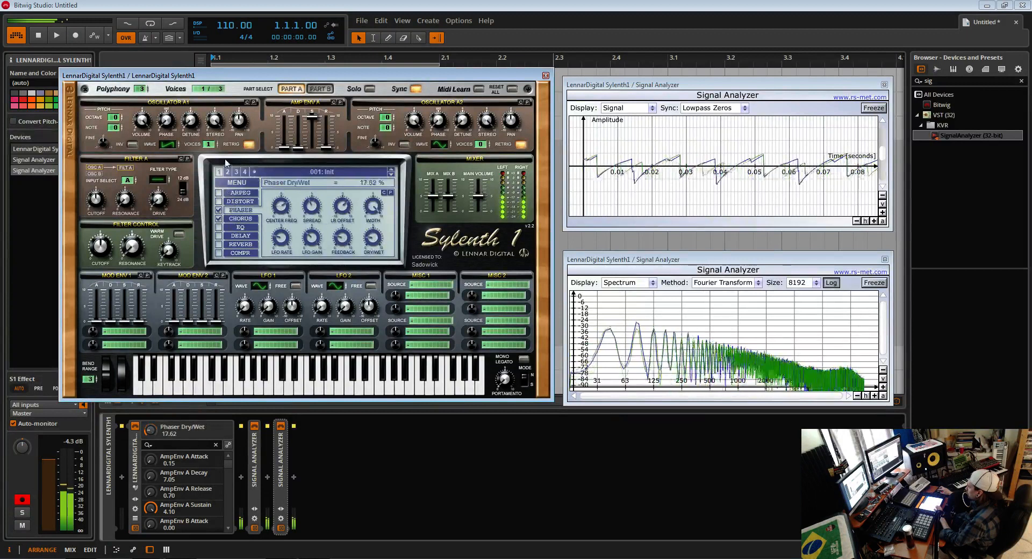
Raise Oscillator A1 to 8 voices and set its detune to 3.38.
{"action": "left_click_drag", "start_coordinate": [208, 144], "coordinate": [202, 65]}
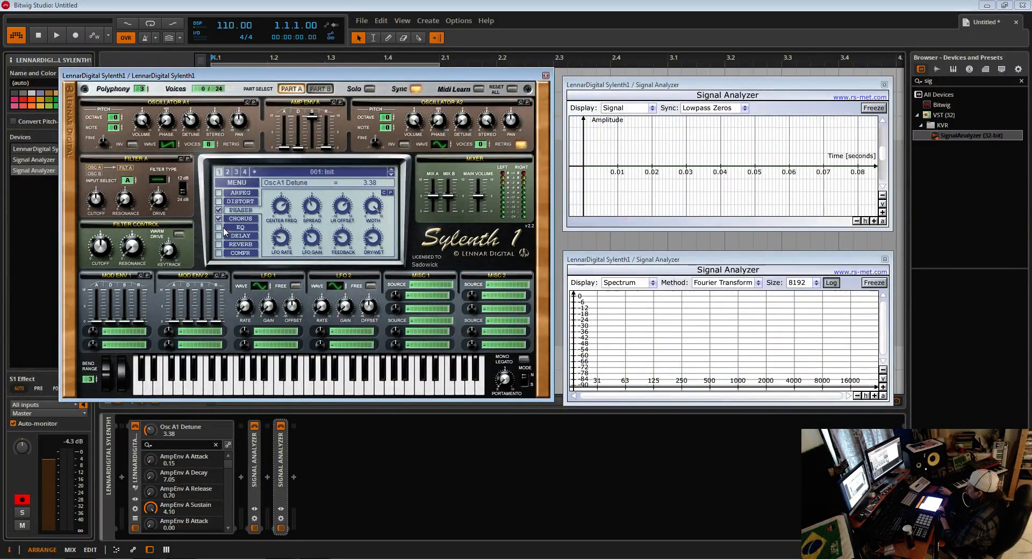
Open the EQ settings, set the EQ mode to 1-Pole and turn the EQ on.
{"action": "left_click", "coordinate": [230, 228]}
{"action": "left_click", "coordinate": [326, 207]}
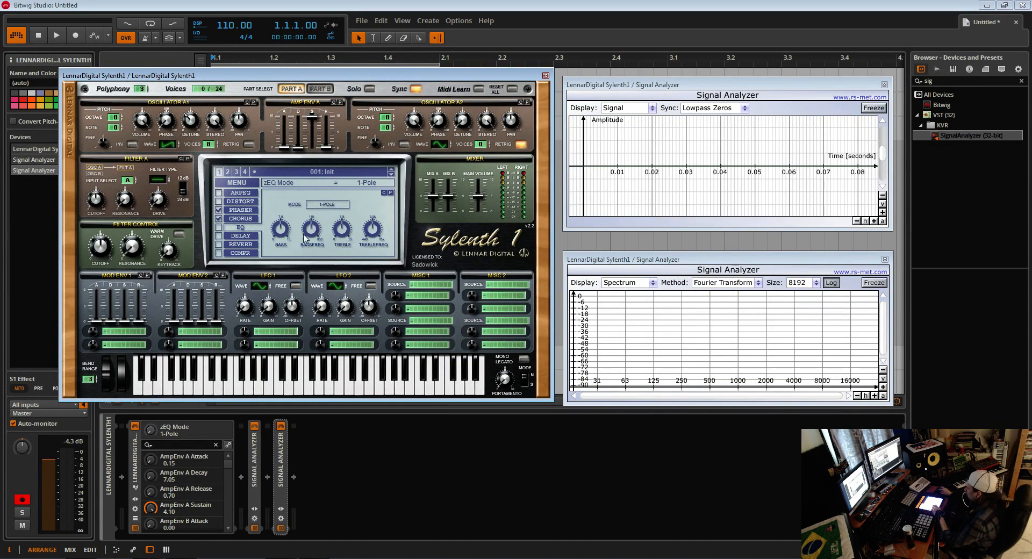
{"action": "left_click", "coordinate": [218, 227]}
Sweep the EQ bass and treble gains up and back down, with treble peaking at 15 dB, and set the bass frequency to 284.60 Hz.
{"action": "left_click", "coordinate": [282, 236]}
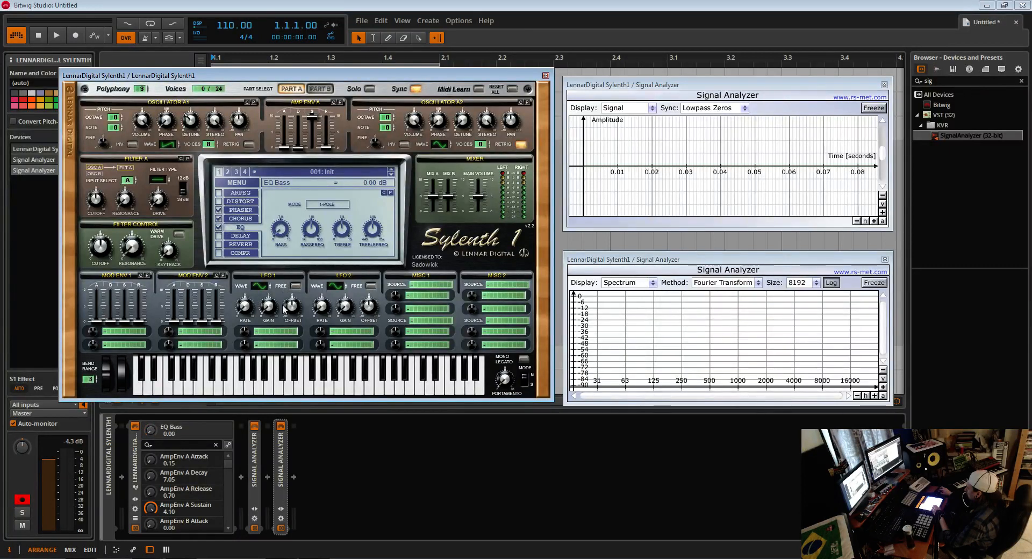
{"action": "left_click_drag", "start_coordinate": [280, 230], "coordinate": [291, 145]}
{"action": "left_click_drag", "start_coordinate": [280, 230], "coordinate": [272, 481]}
{"action": "left_click_drag", "start_coordinate": [343, 242], "coordinate": [336, 114]}
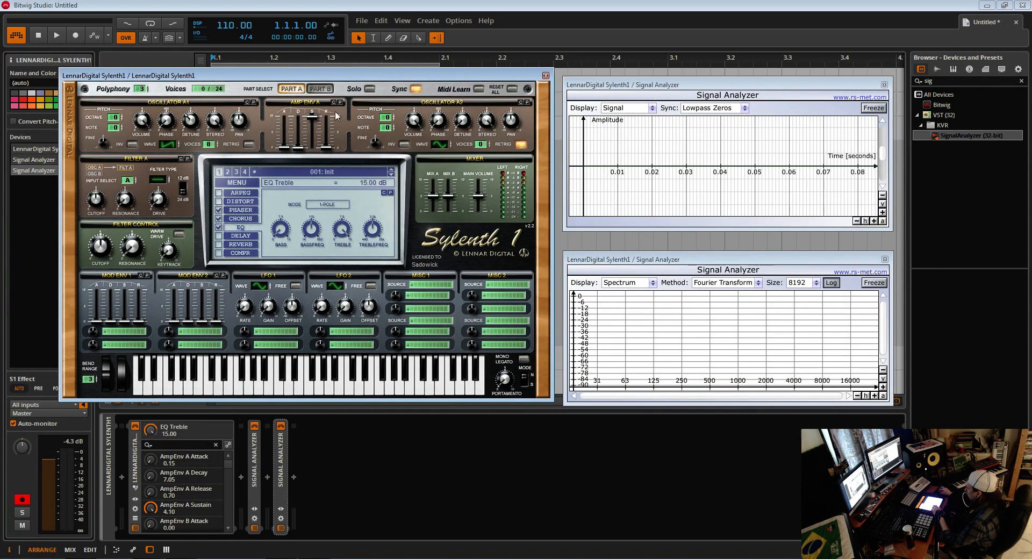
{"action": "left_click_drag", "start_coordinate": [333, 240], "coordinate": [350, 481]}
{"action": "left_click", "coordinate": [310, 232]}
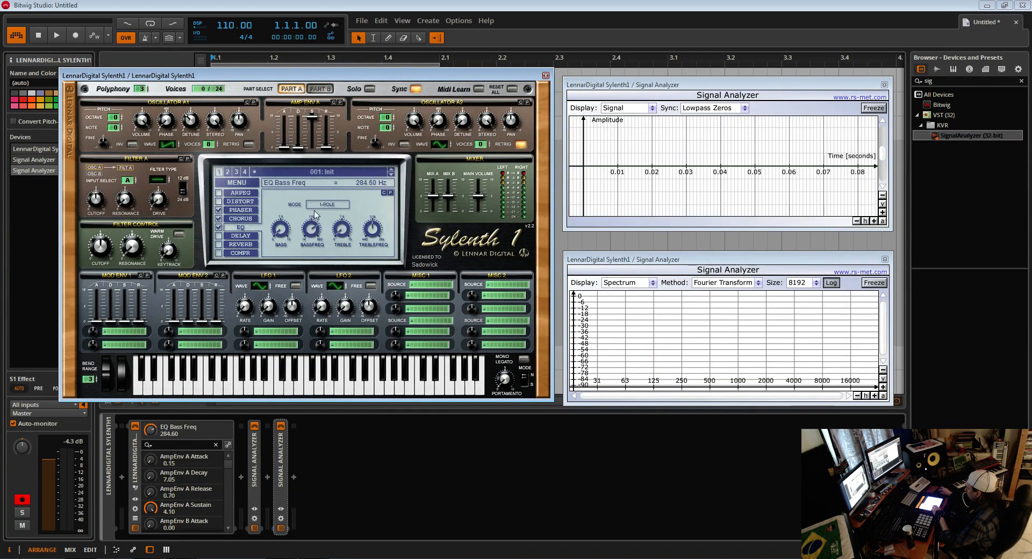
Sweep the EQ bass frequency through 45.12 Hz, set the bass gain to 0 dB and raise the treble gain to 11.21 dB.
{"action": "mouse_move", "coordinate": [324, 254]}
{"action": "left_mouse_down"}
{"action": "mouse_move", "coordinate": [320, 275]}
{"action": "mouse_move", "coordinate": [318, 267]}
{"action": "left_mouse_up"}
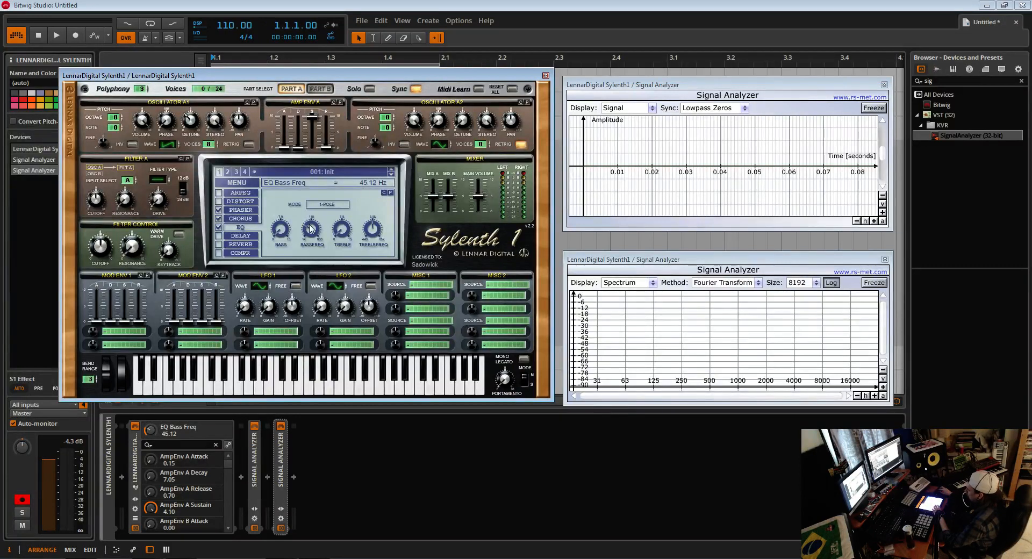
{"action": "left_click_drag", "start_coordinate": [316, 212], "coordinate": [298, 168]}
{"action": "left_click_drag", "start_coordinate": [282, 243], "coordinate": [288, 300]}
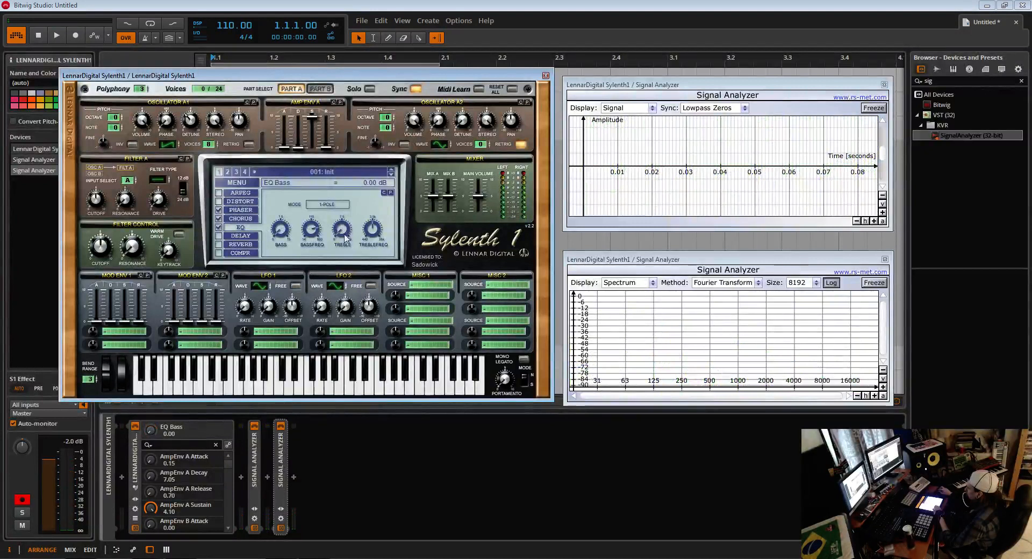
{"action": "left_click_drag", "start_coordinate": [381, 238], "coordinate": [355, 189]}
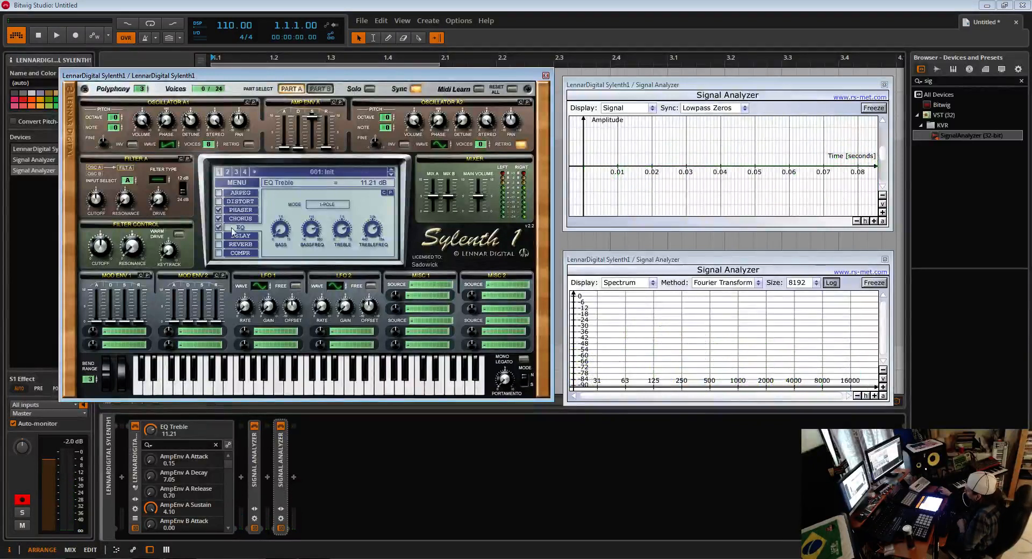
Turn off the phaser and chorus and reduce Oscillator A1 to 1 voice, leaving only the EQ active.
{"action": "left_click", "coordinate": [218, 209]}
{"action": "left_click", "coordinate": [219, 218]}
{"action": "left_click_drag", "start_coordinate": [209, 144], "coordinate": [216, 180]}
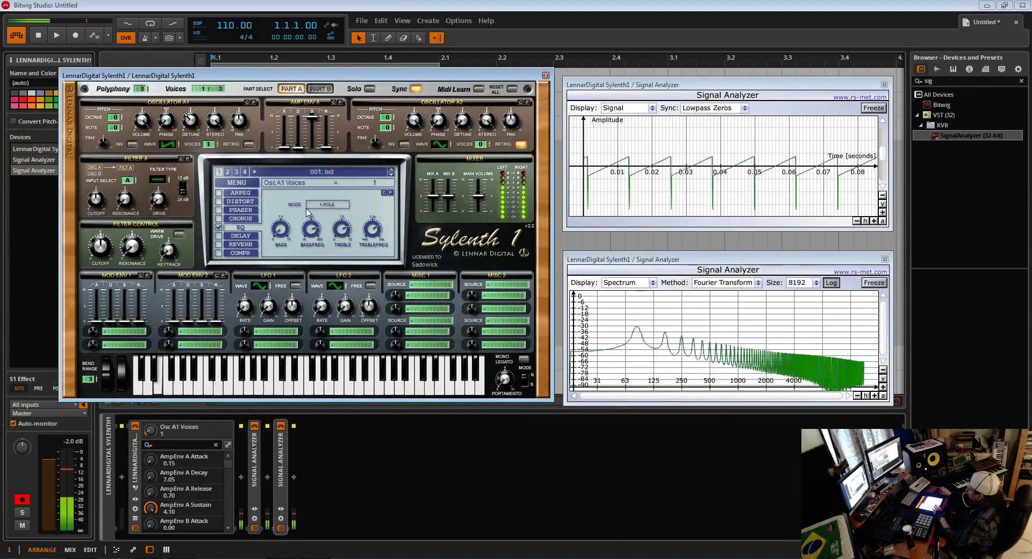
Vary the EQ treble gain, switch the EQ mode to 2-Pole with 15 dB of treble, and sweep the treble frequency.
{"action": "left_click_drag", "start_coordinate": [337, 228], "coordinate": [378, 239]}
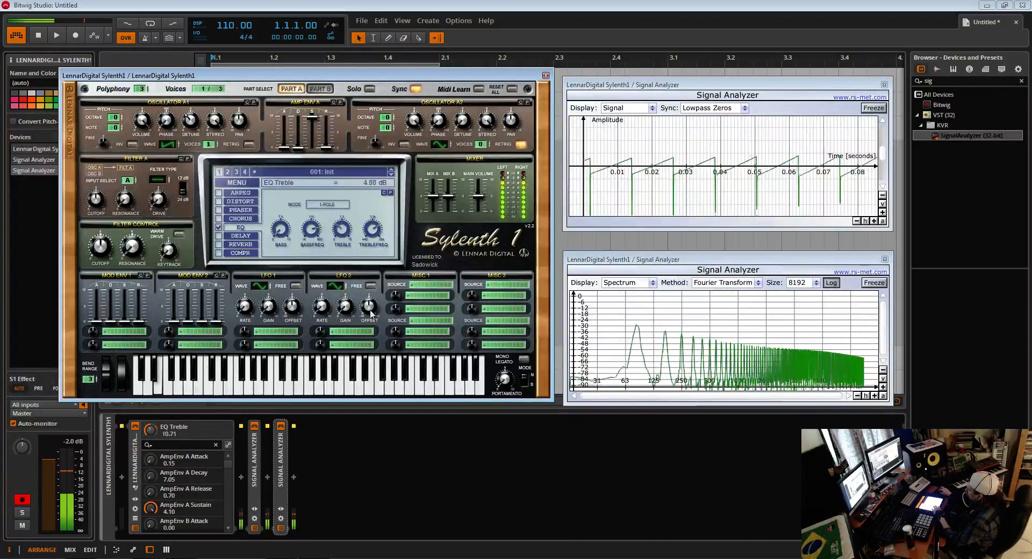
{"action": "left_click", "coordinate": [329, 206]}
{"action": "left_click_drag", "start_coordinate": [340, 236], "coordinate": [374, 153]}
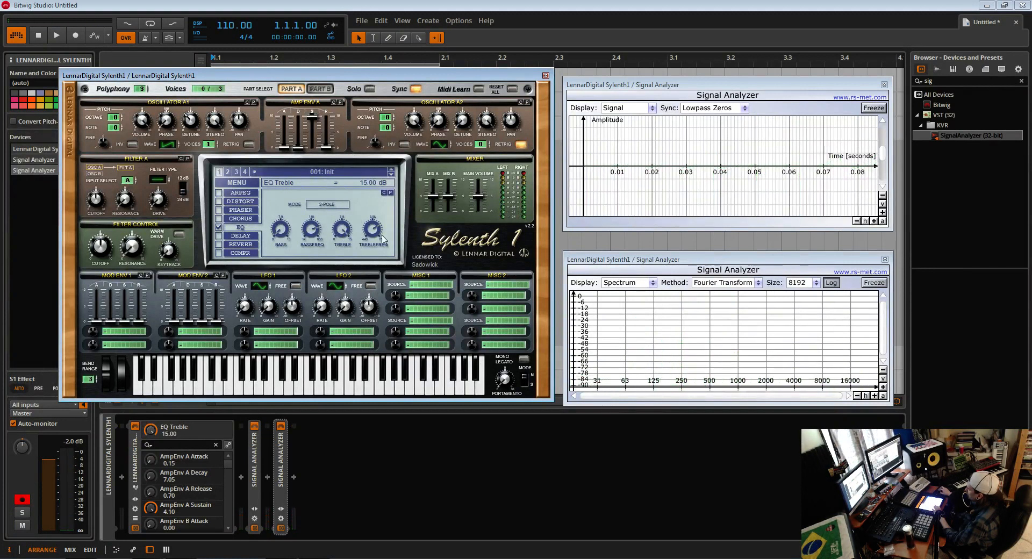
{"action": "left_click_drag", "start_coordinate": [374, 238], "coordinate": [378, 206]}
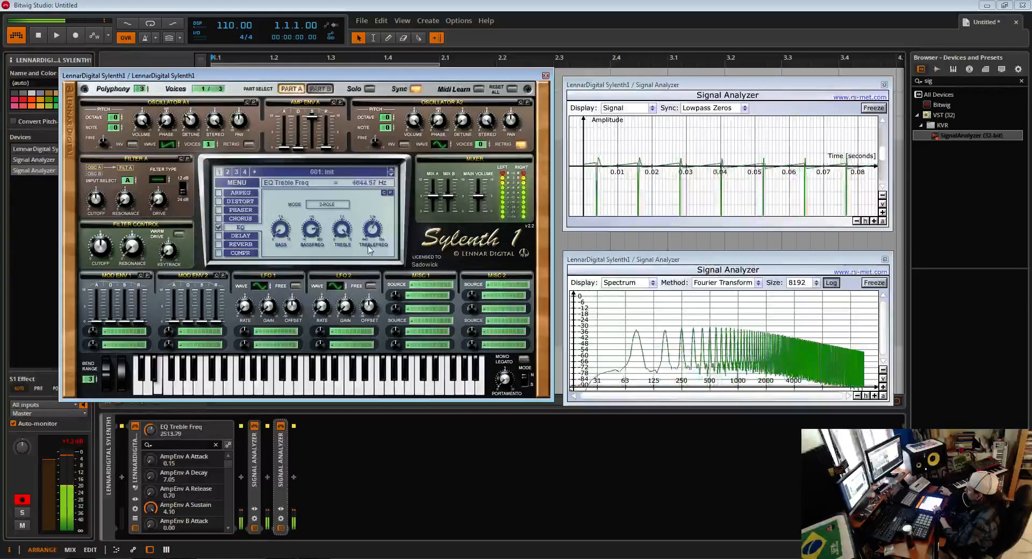